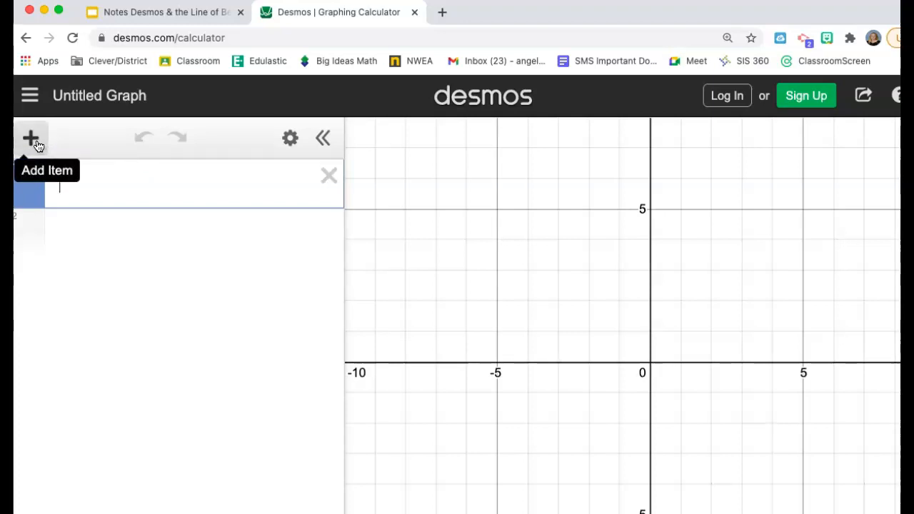
Add a new table to the expression list, checking the month and length data in the Google Slides notes
left_click(39, 145)
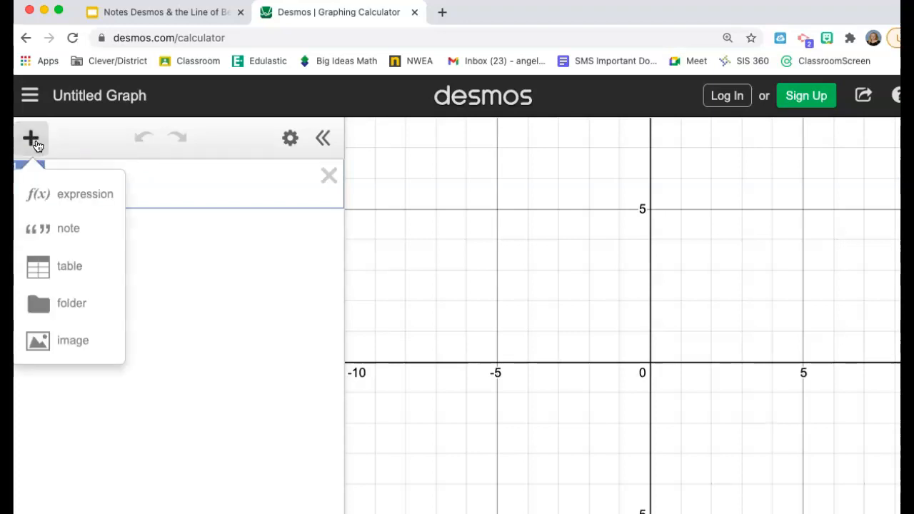
left_click(78, 263)
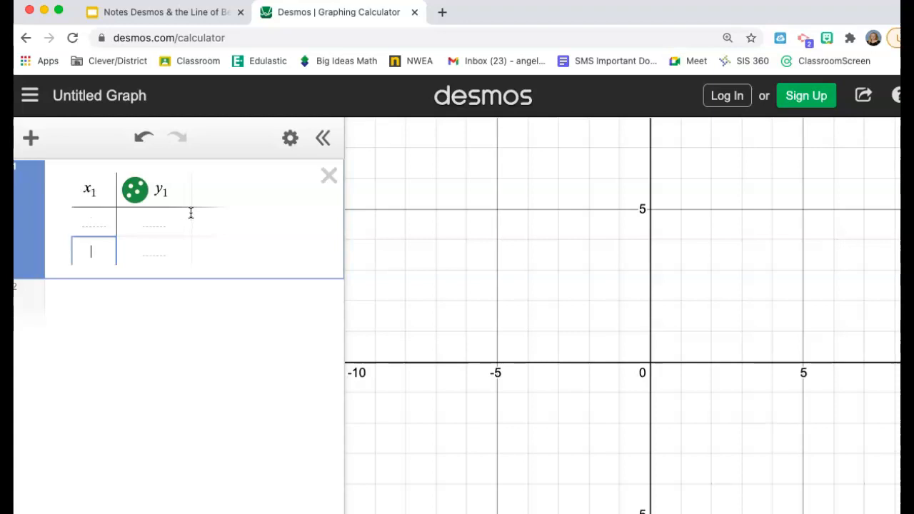
left_click(133, 11)
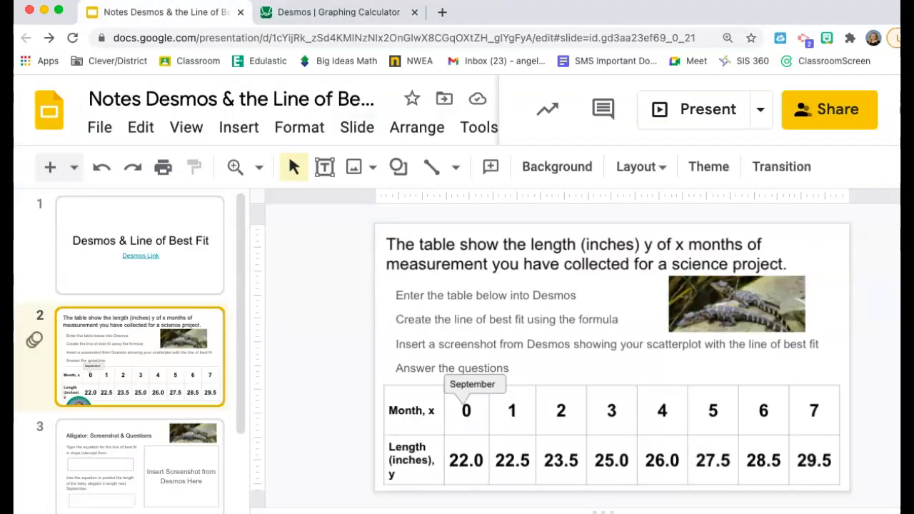
left_click(330, 13)
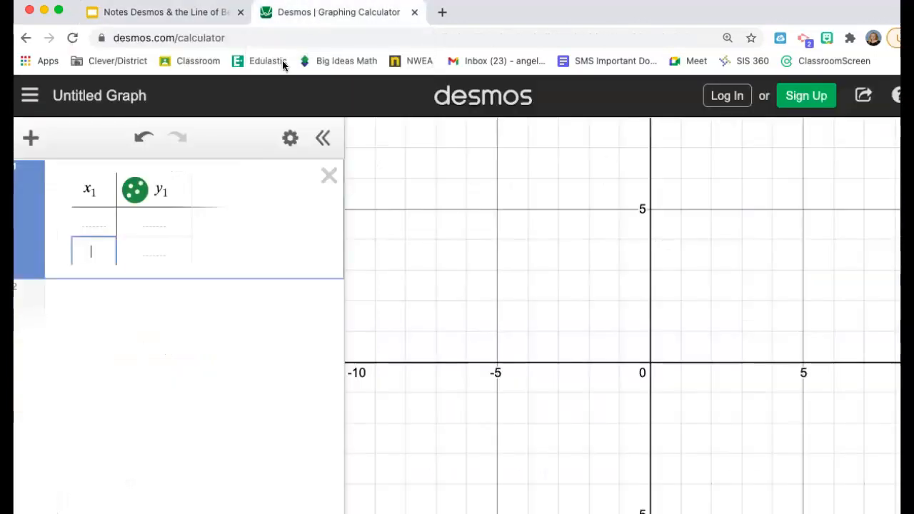
Enter 0 for x and 22.0 for y in the table's first row
left_click(104, 220)
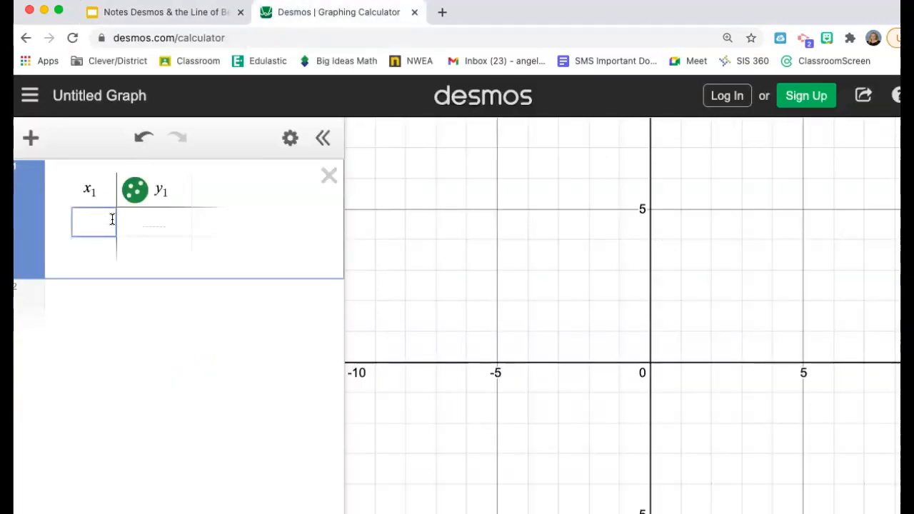
type("0")
key("Tab")
type("22")
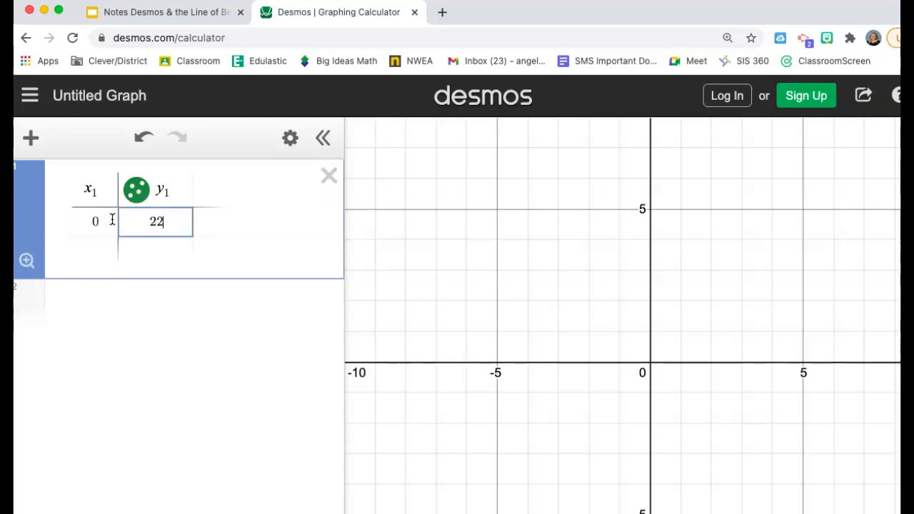
type(".0")
key("Return")
key("Left")
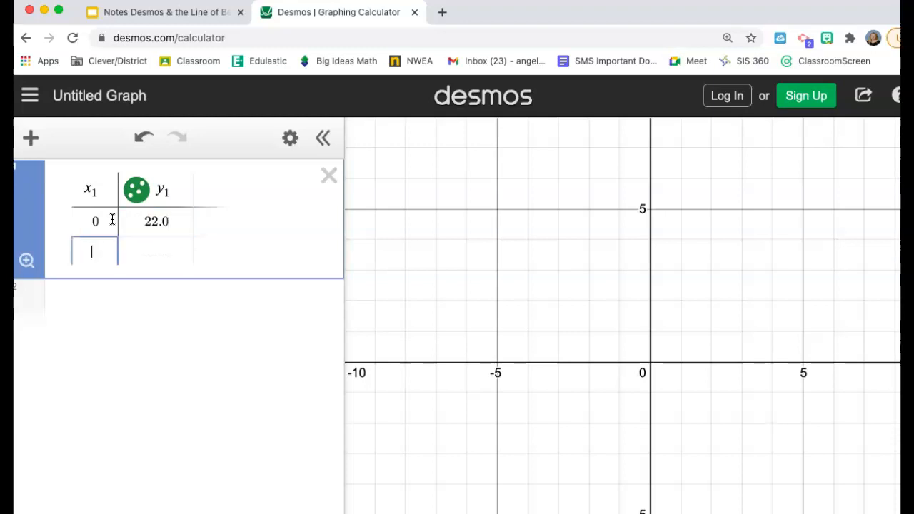
key("Down")
key("Up")
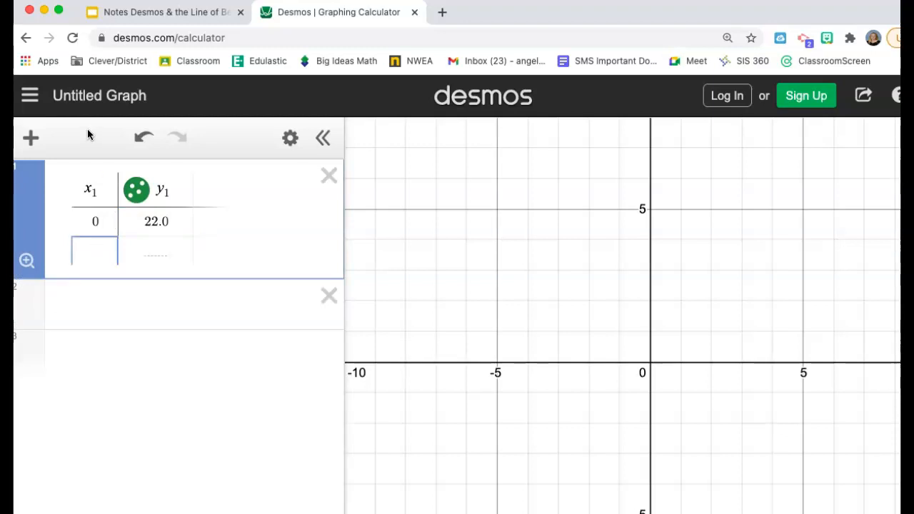
Fill the table's next two rows with the pairs 1, 22.5 and 2, 23.5
type("1")
key("Right")
type("22.5")
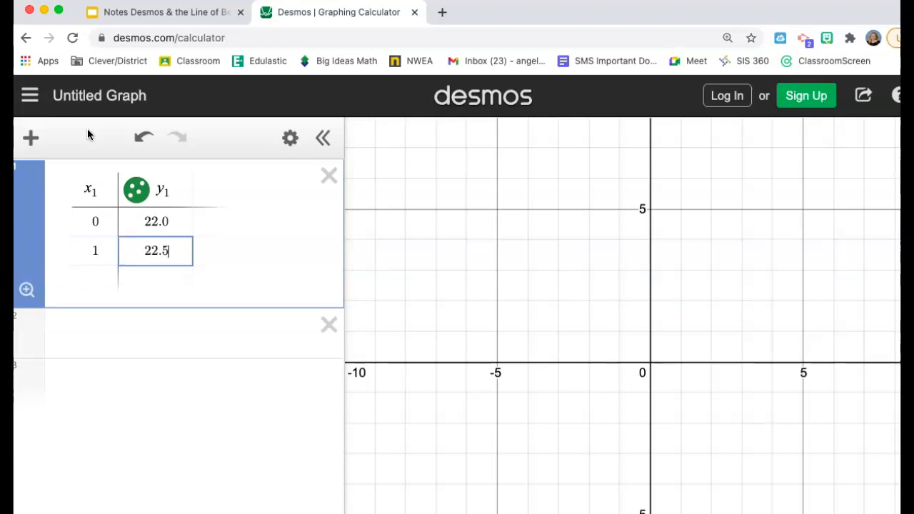
key("Right")
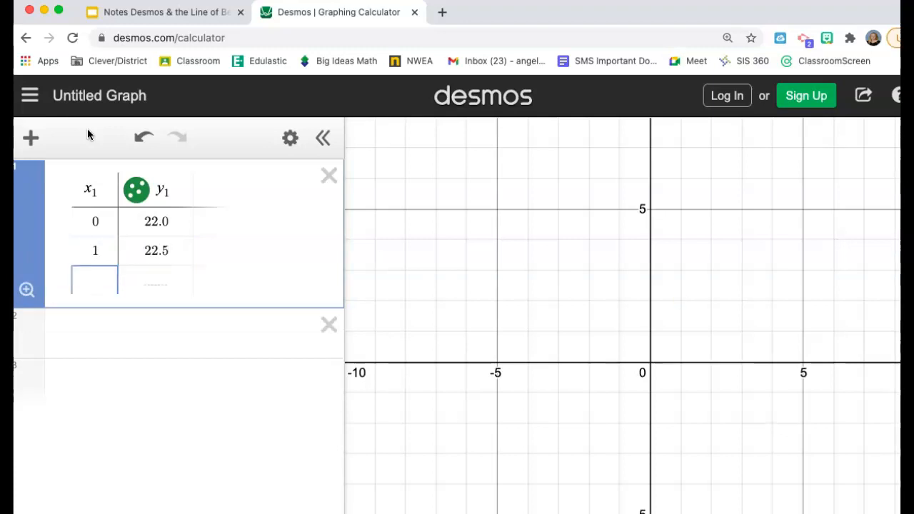
type("2")
key("Right")
type("23")
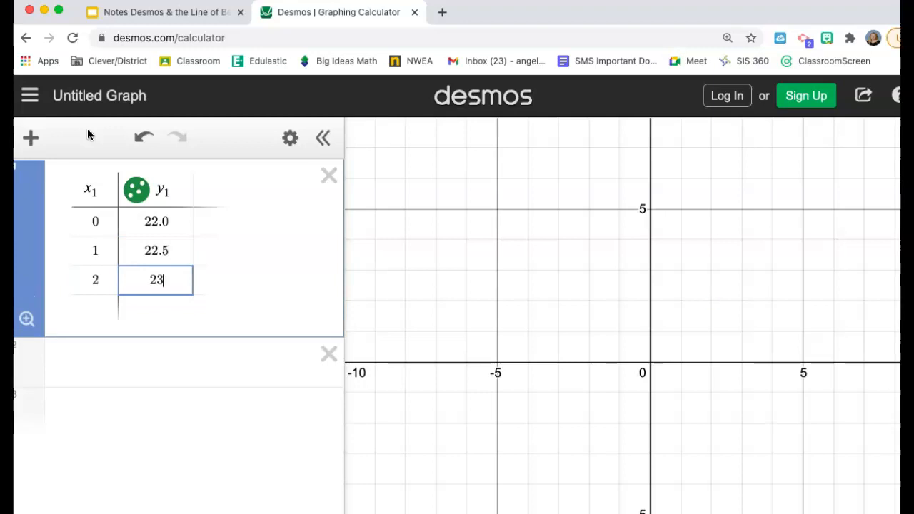
type(".5")
key("Right")
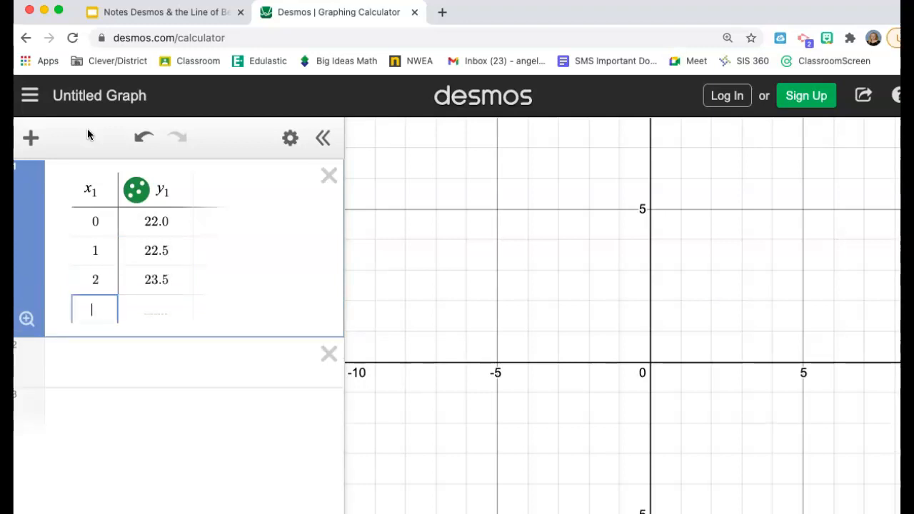
Add the data pairs 3, 25.0 and 4, 26.0 as the next two table rows
type("3")
key("Right")
type("25.")
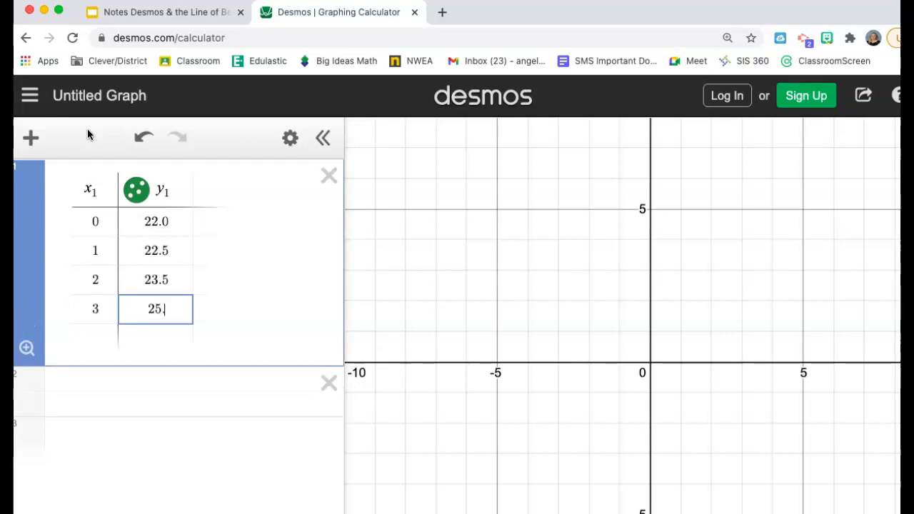
type("0")
key("Return")
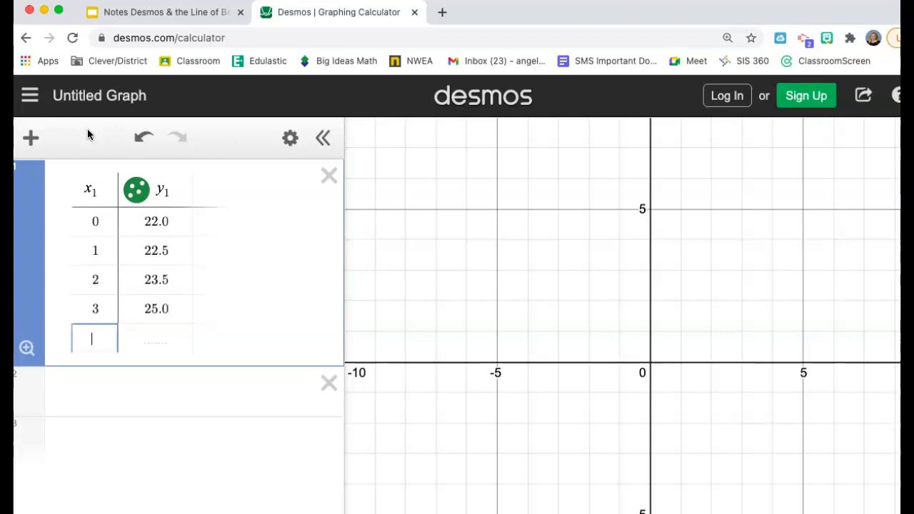
type("4")
key("Right")
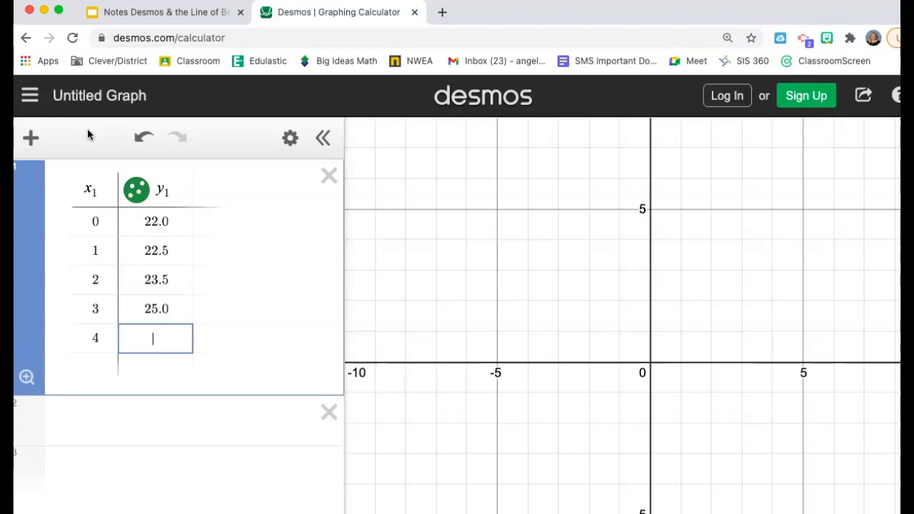
type("26.0")
key("Return")
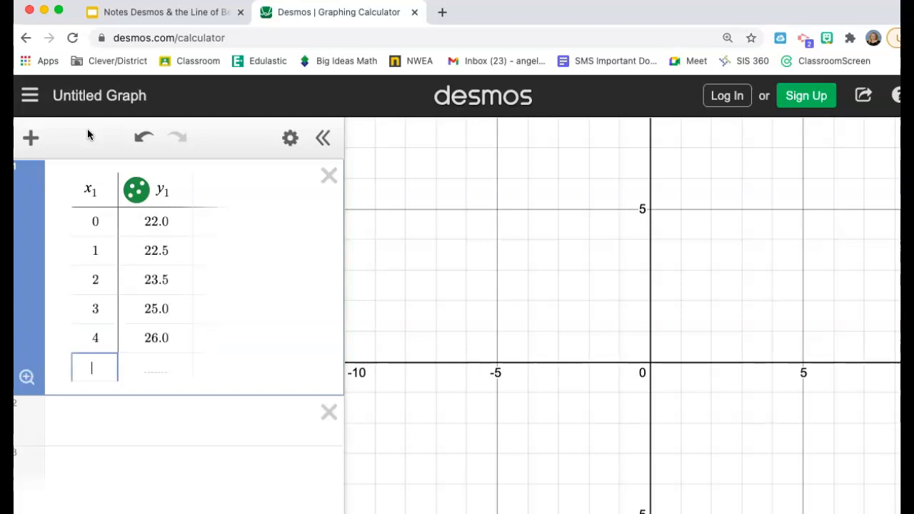
Add the data pairs 5, 27.5 and 6, 28.5 as the next two table rows
type("5")
key("Right")
type("27.5")
key("Return")
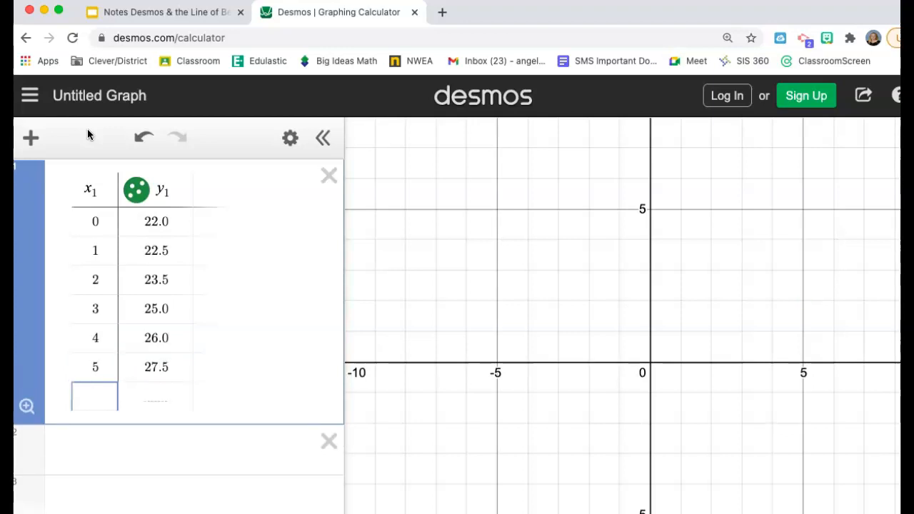
type("6")
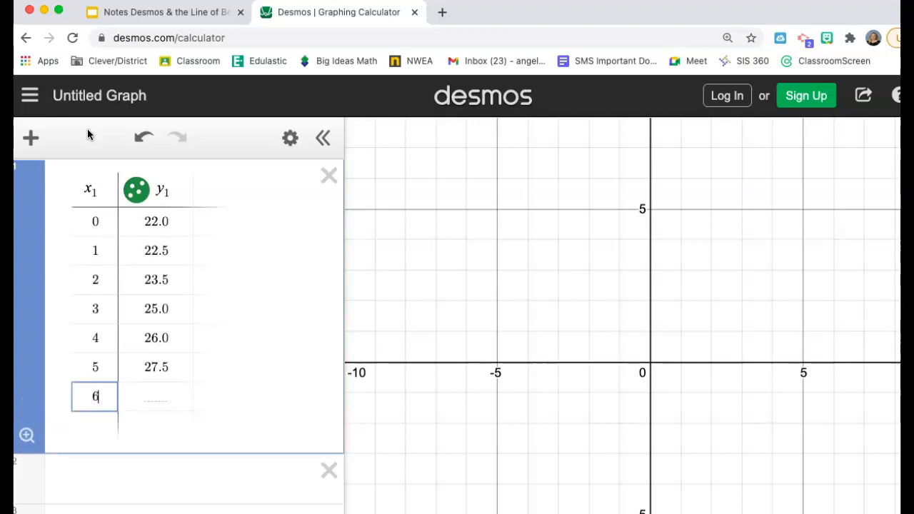
key("Tab")
type("28.5")
key("Tab")
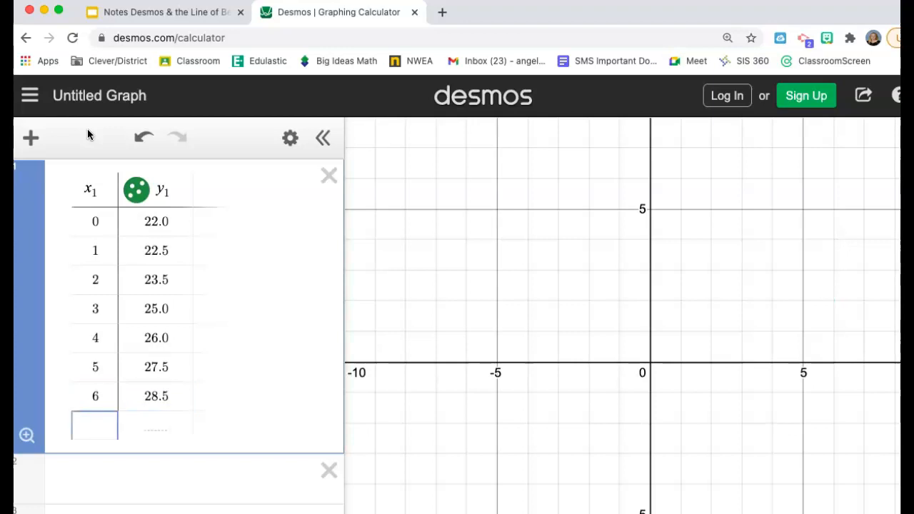
Complete the table with a last row of 7 for x and 29.5 for y
type("7")
key("Tab")
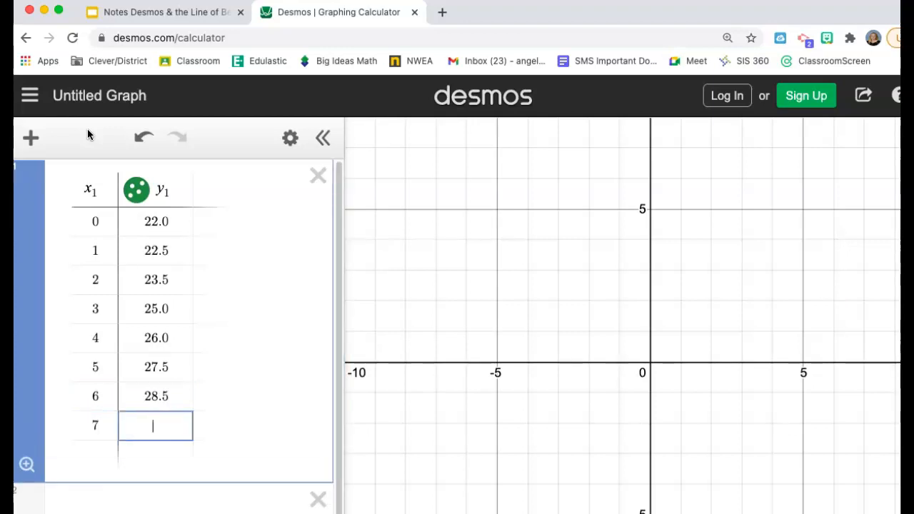
type("29.5")
Zoom out and pan the graph to bring all plotted data points into view
scroll(632, 279, "down", 2)
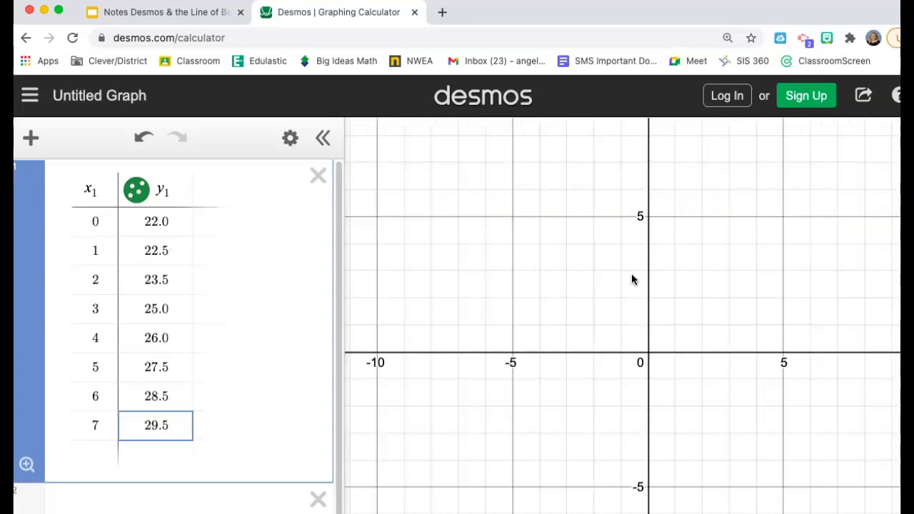
scroll(634, 278, "down", 3)
scroll(724, 241, "down", 1)
scroll(724, 243, "down", 3)
left_click_drag(723, 243, 676, 445)
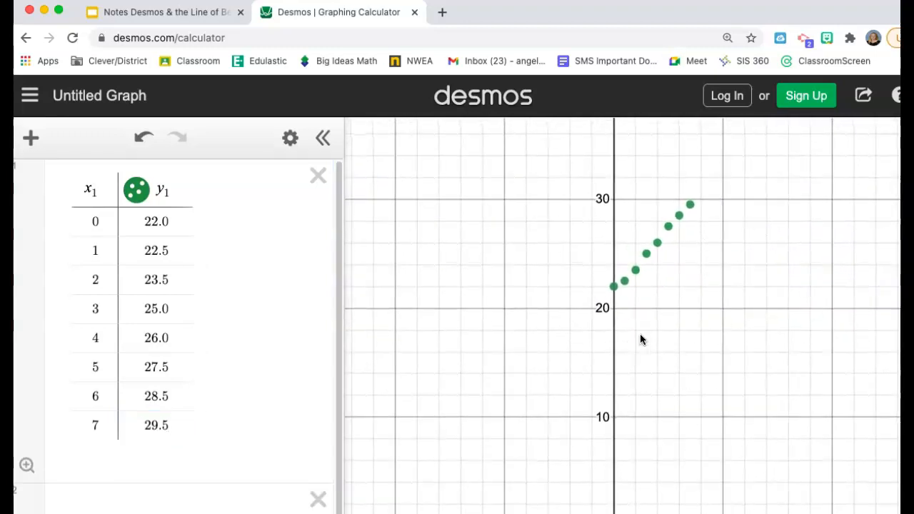
scroll(642, 337, "down", 1)
scroll(641, 336, "up", 1)
left_click_drag(650, 339, 659, 415)
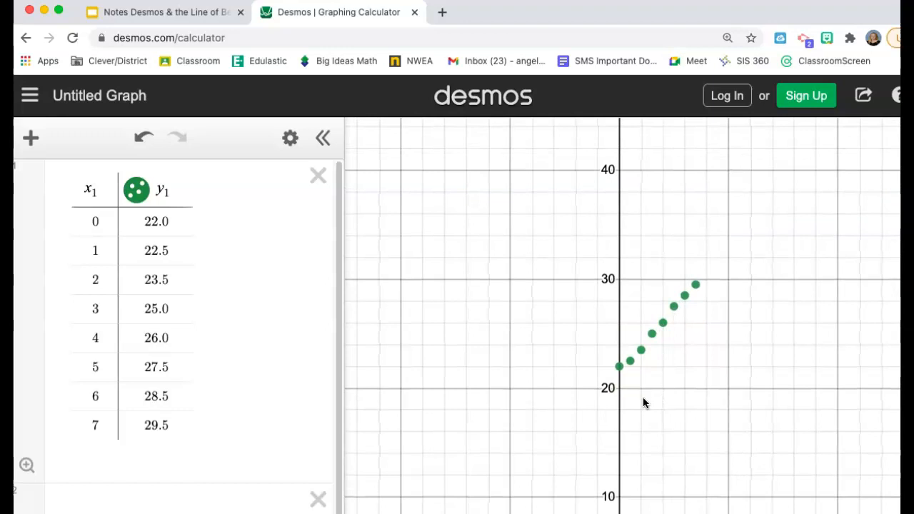
Check the instructions in the Google Slides notes and add the regression y₁ ~ mx₁ + b in the Desmos expression below the table
left_click(136, 12)
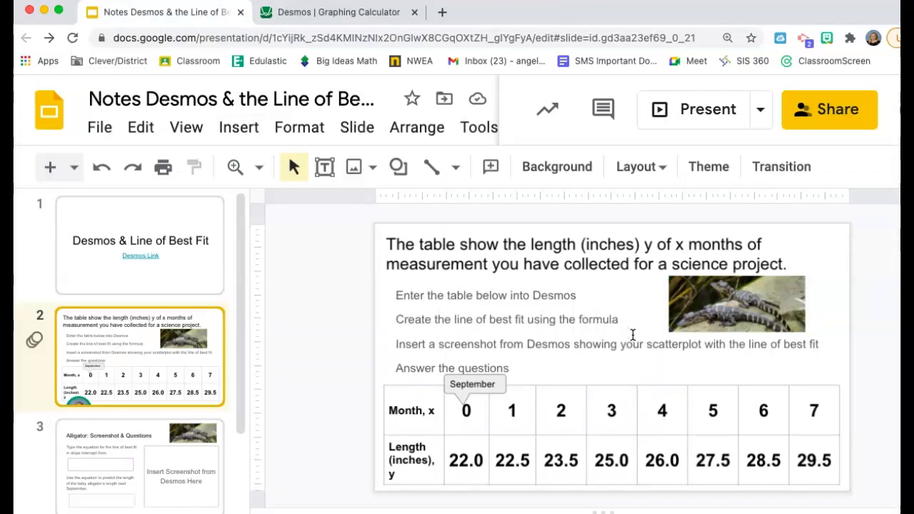
left_click(326, 11)
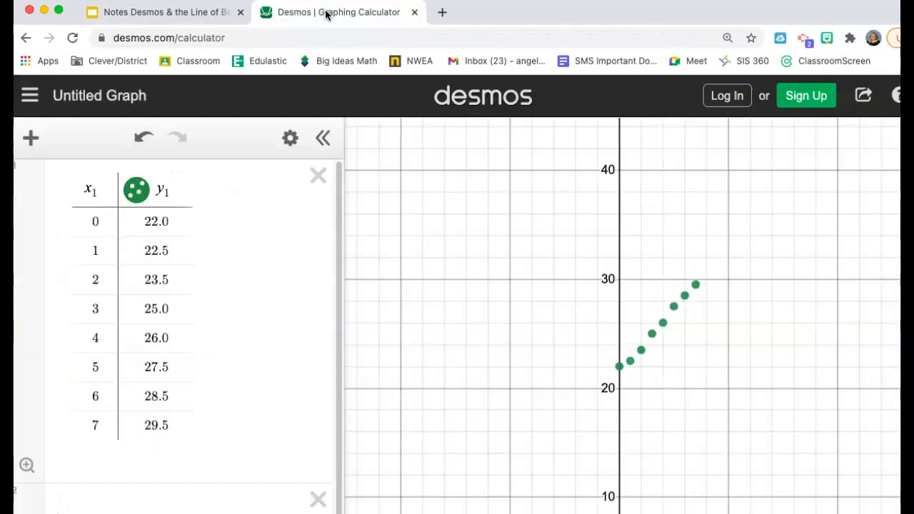
scroll(265, 375, "down", 1)
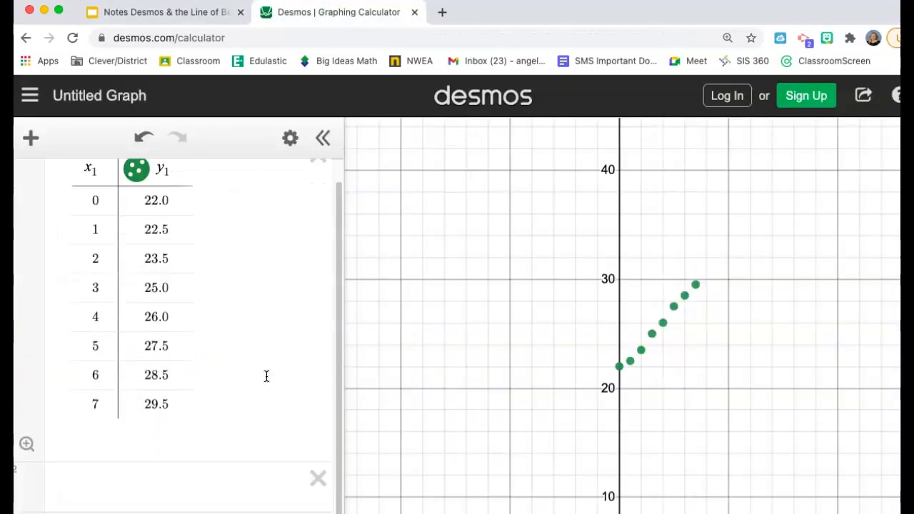
left_click(230, 482)
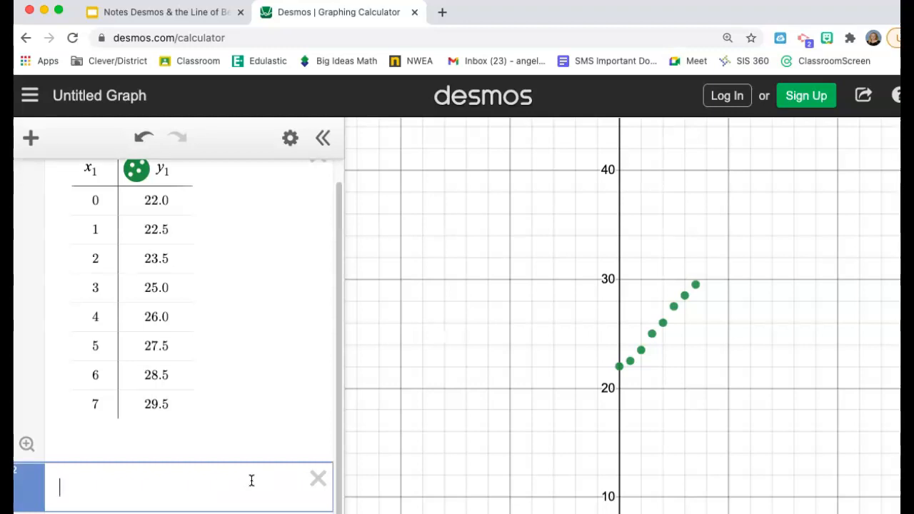
type("y_1")
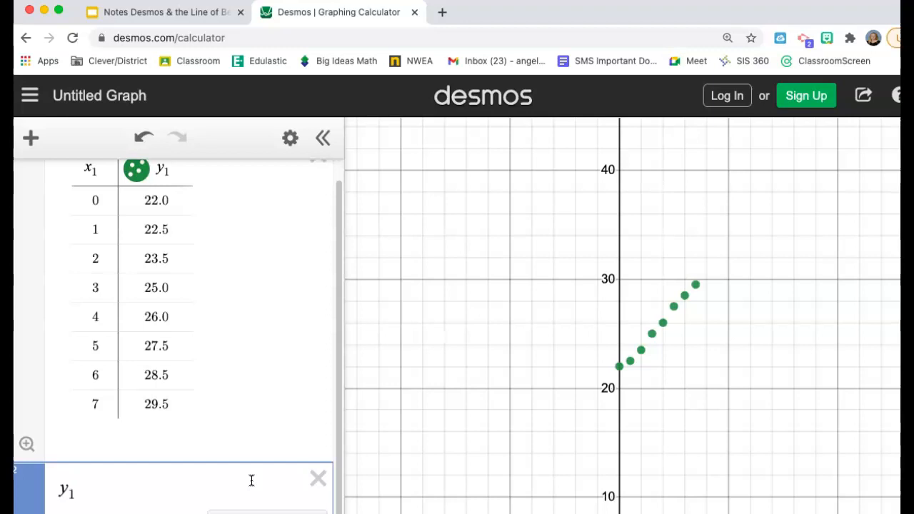
type("~")
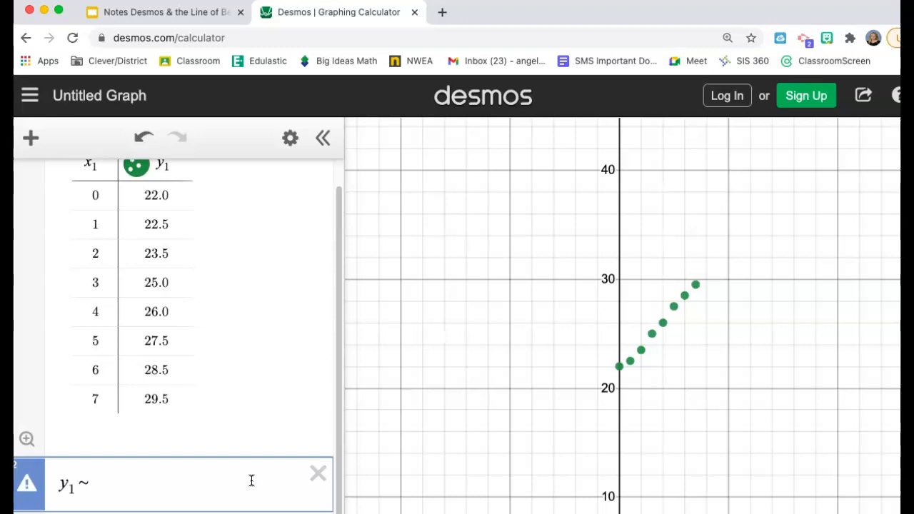
type("m")
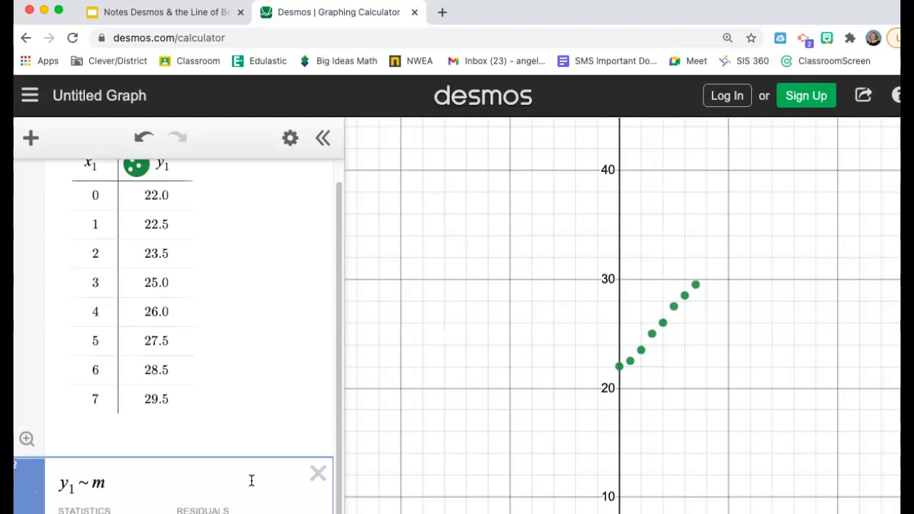
type("x")
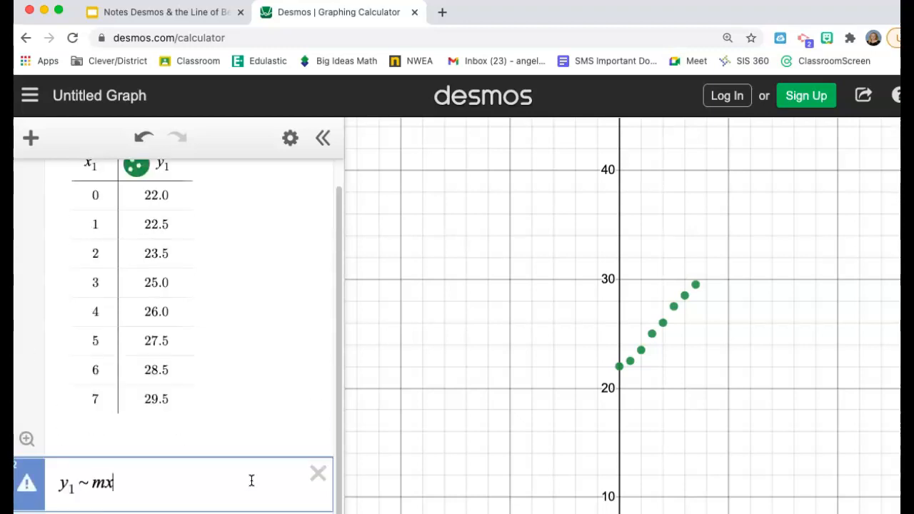
type("1")
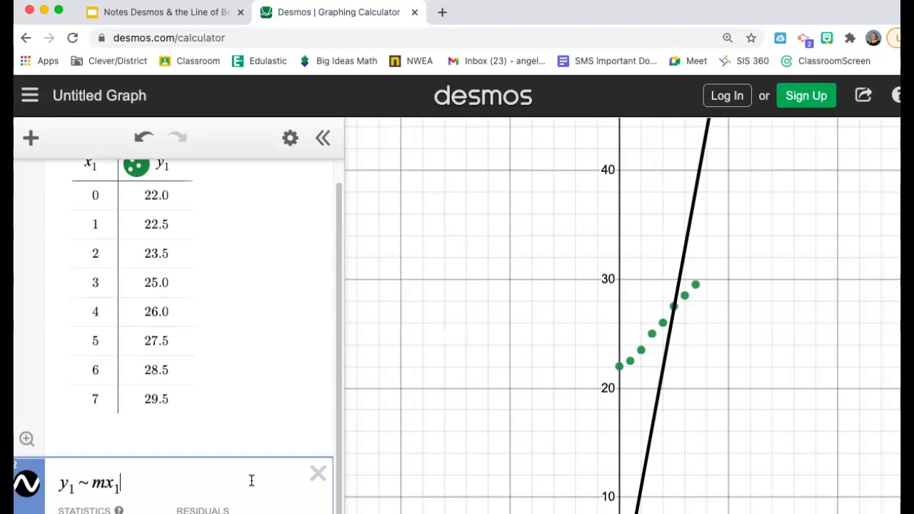
type("+b")
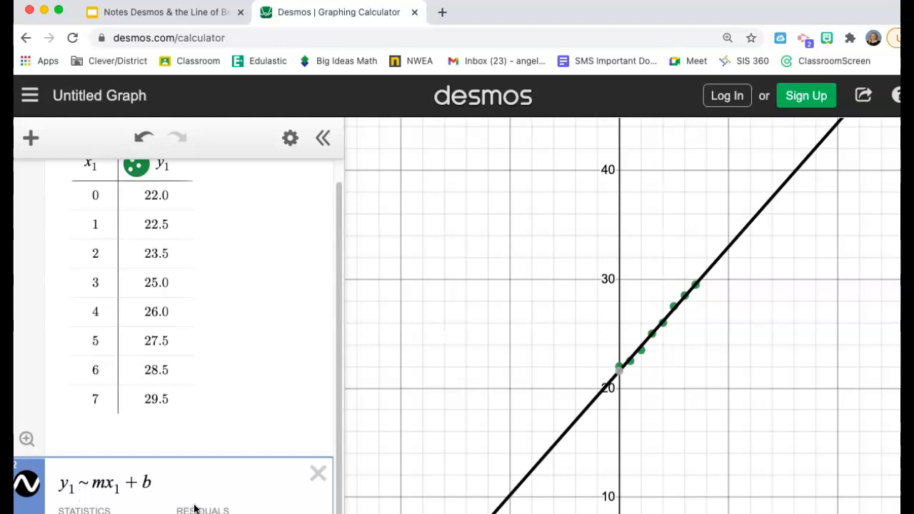
Examine the regression's statistics and its m and b parameters, and review the assignment instructions in Google Slides
scroll(193, 507, "down", 1)
scroll(193, 507, "down", 5)
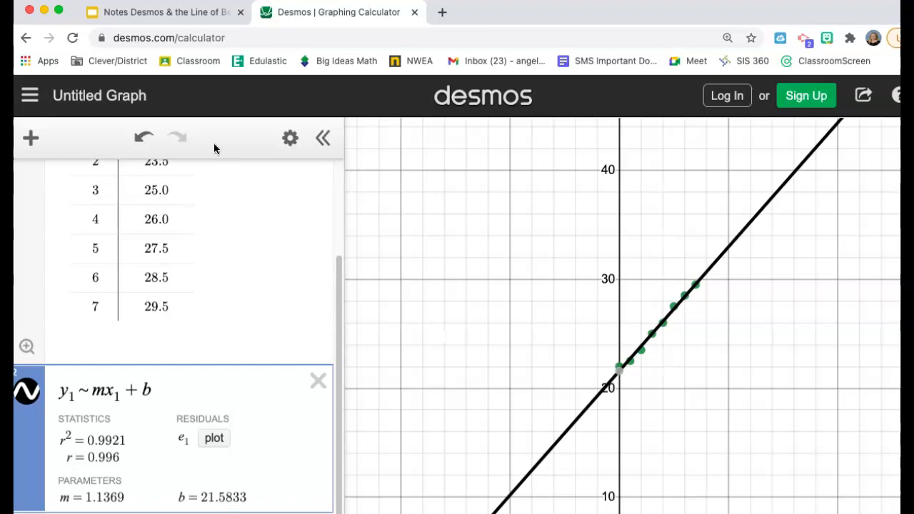
left_click(167, 12)
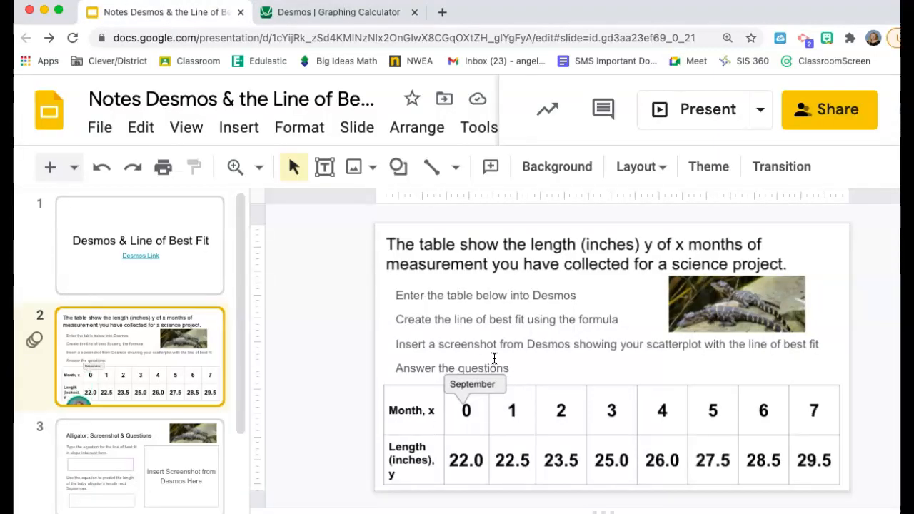
left_click(326, 15)
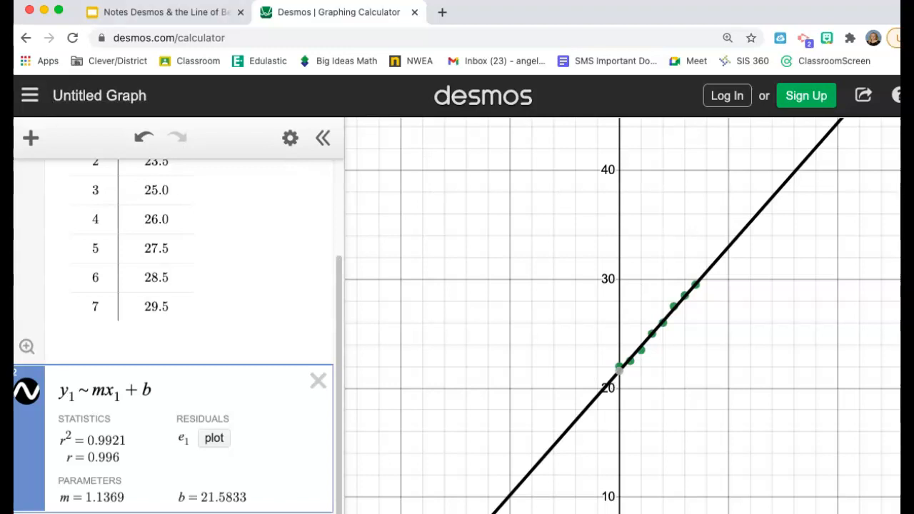
Switch to Google Slides and append y=mx+b to the slope intercept form prompt on the Alligator: Screenshot & Questions slide
left_click(165, 12)
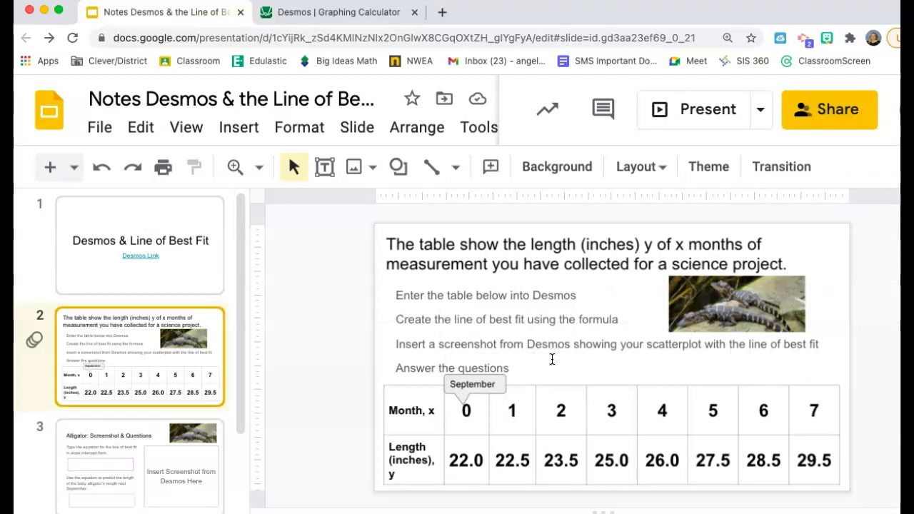
left_click(149, 449)
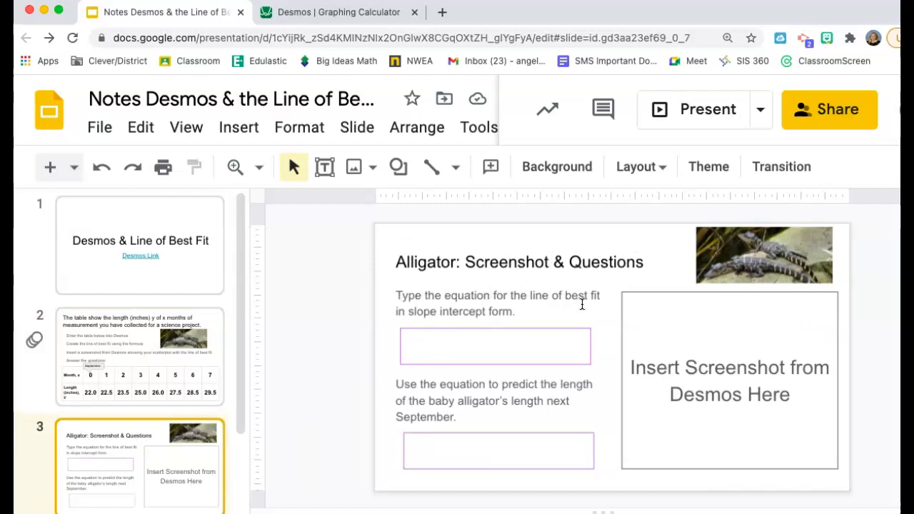
left_click(541, 312)
type("y")
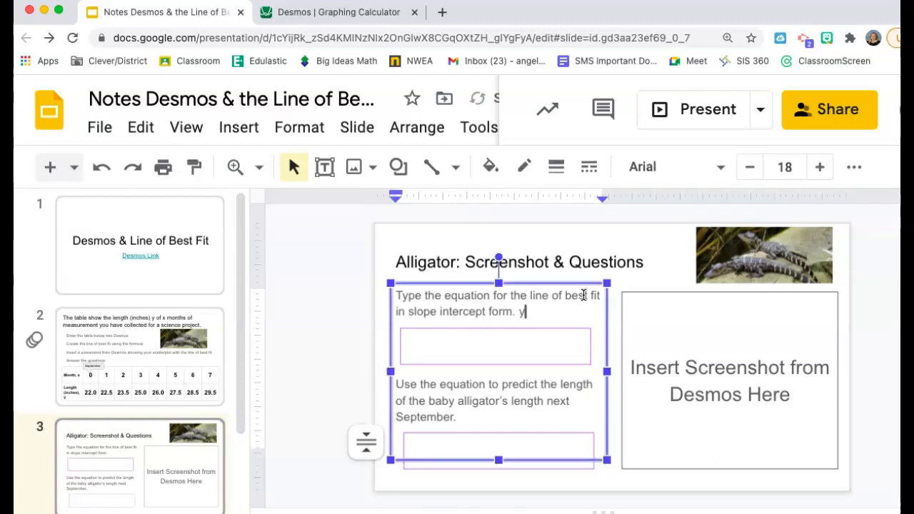
type("=mx+b")
Start the line of best fit equation with y= in the answer box under the first question
left_click(499, 348)
type("y=")
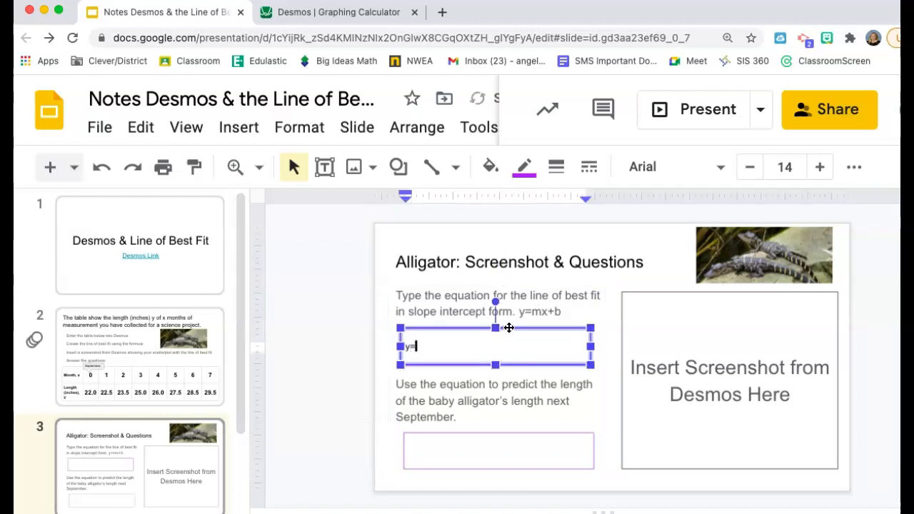